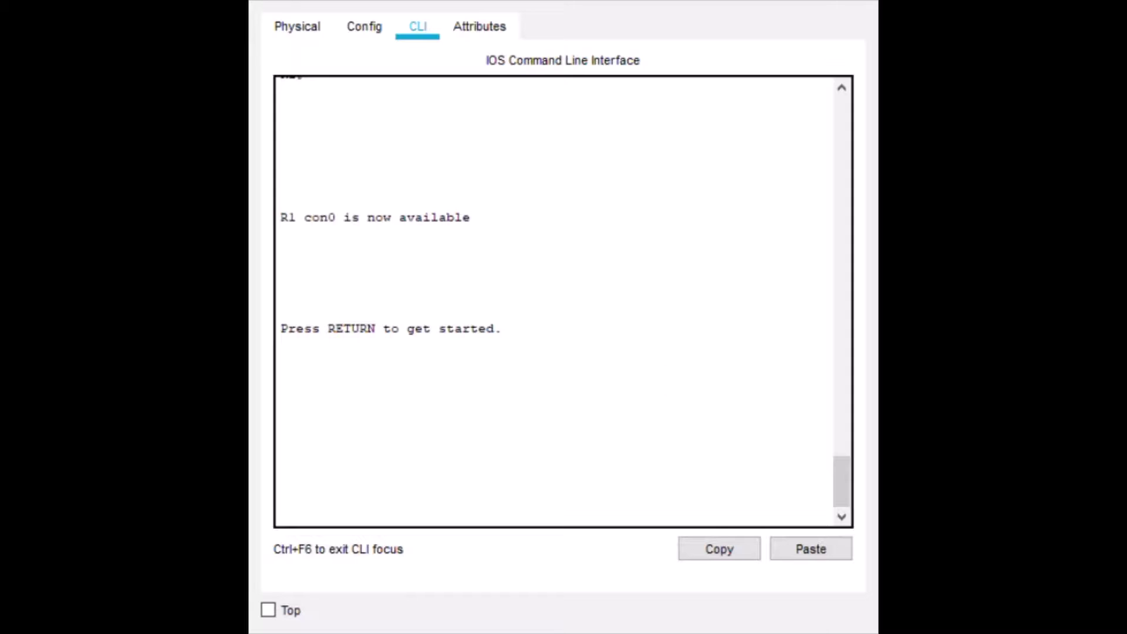
# Step: Enter privileged mode on R1 and display the brief IP interface summary with sh ip int brief
pyautogui.click(632, 453)
pyautogui.press('Return')
pyautogui.press('Return')
pyautogui.press('Return')
pyautogui.write('en')
pyautogui.press('Return')
pyautogui.write('s')
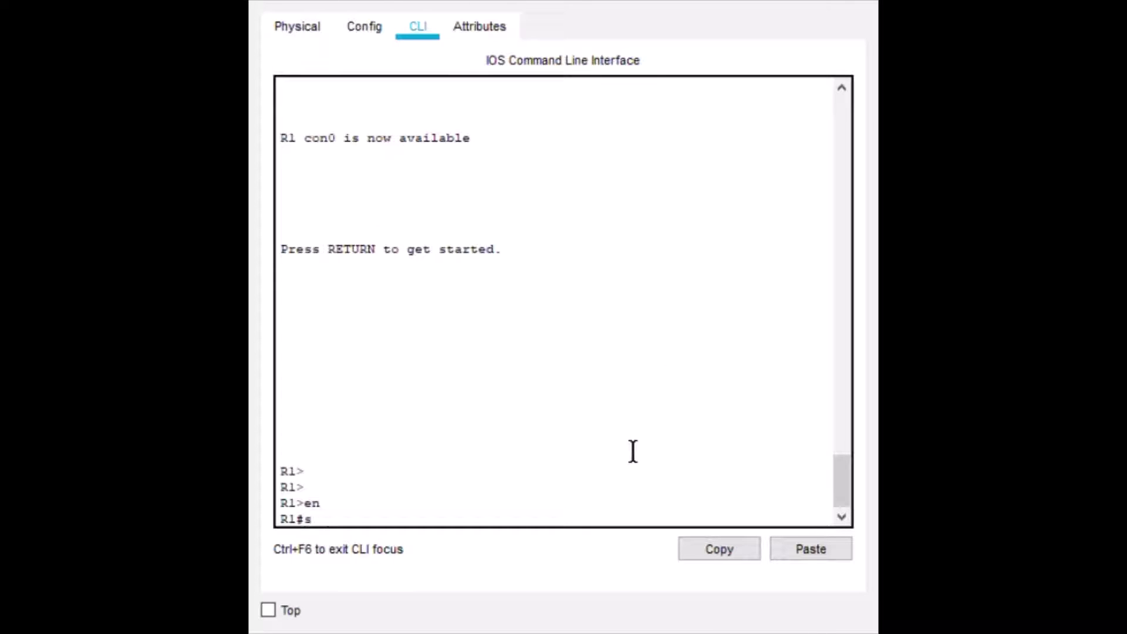
pyautogui.write('h ip int brief')
pyautogui.press('Return')
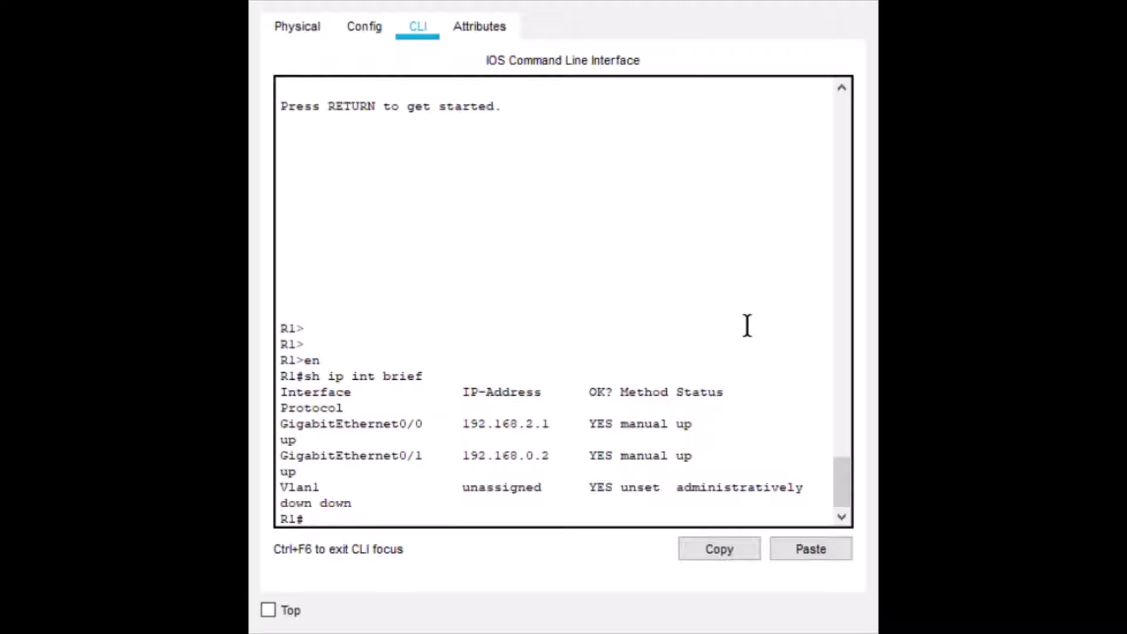
# Step: Enter global configuration mode on R1 and start OSPF routing process 1
pyautogui.write('conf t')
pyautogui.press('Return')
pyautogui.write('r')
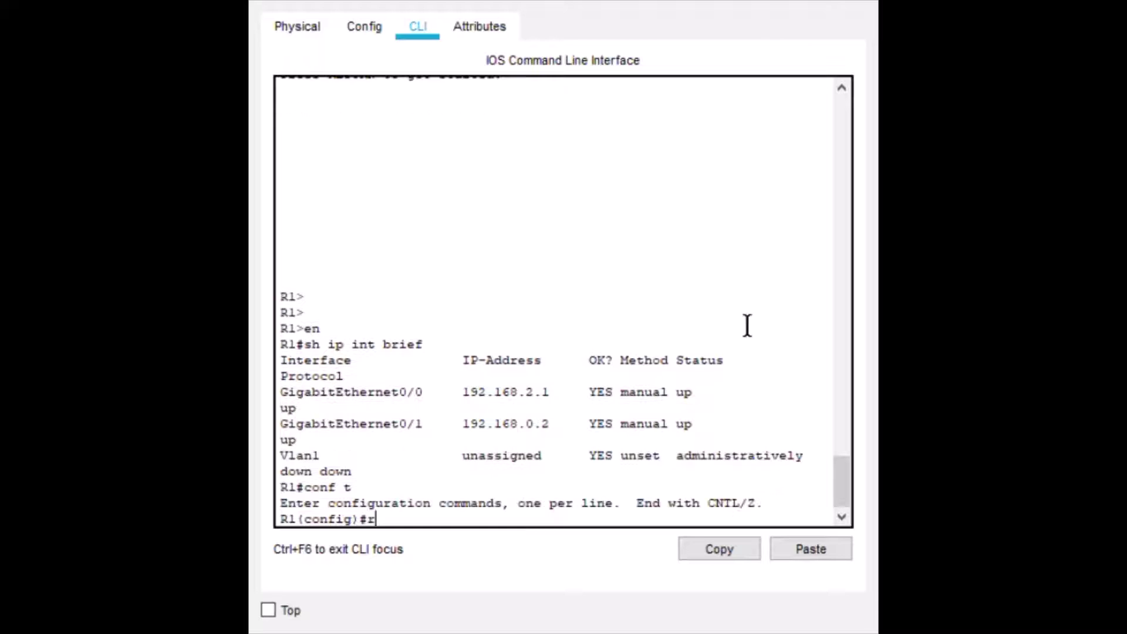
pyautogui.write('outer ospf 1')
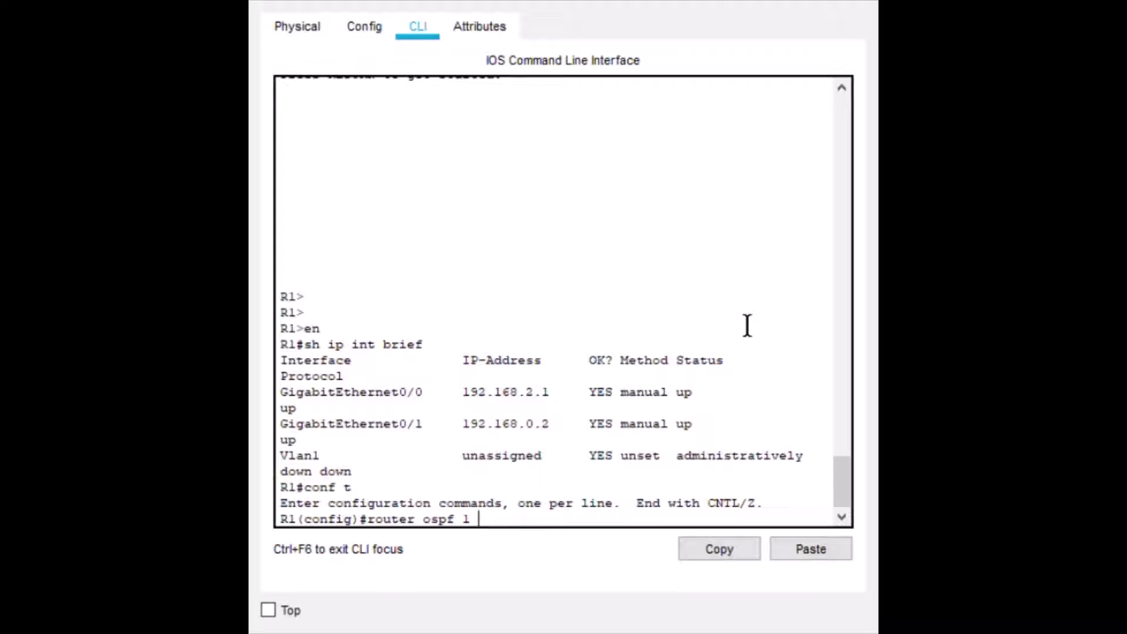
pyautogui.press('Return')
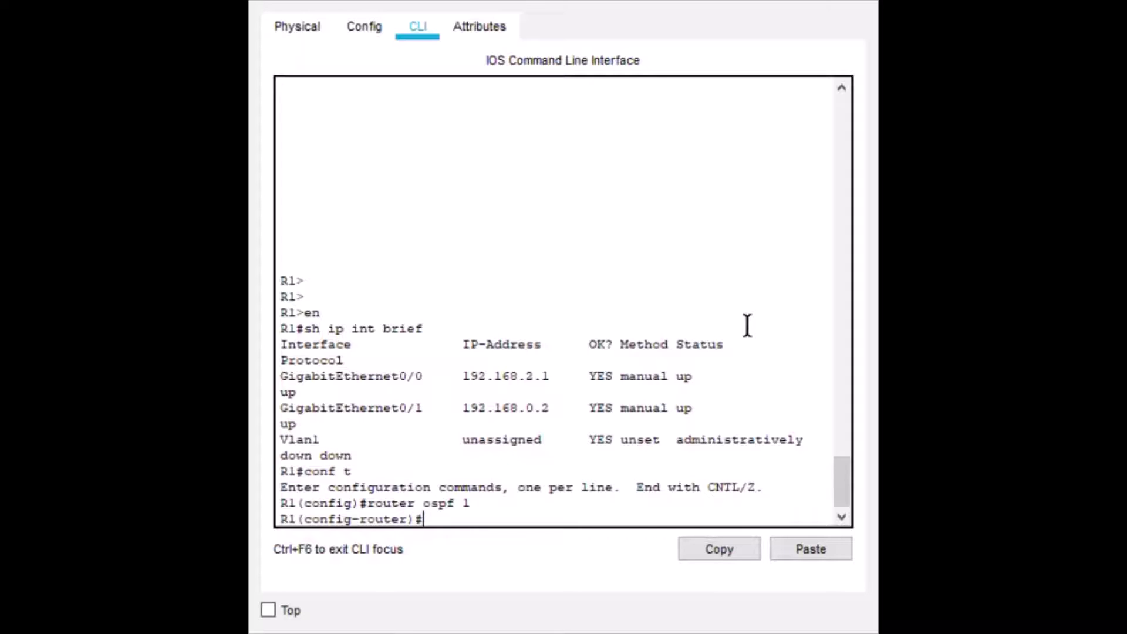
# Step: Advertise network 192.168.0.0 with wildcard 0.0.0.255 in area 0 under R1's OSPF process
pyautogui.write('network')
pyautogui.write('192.168')
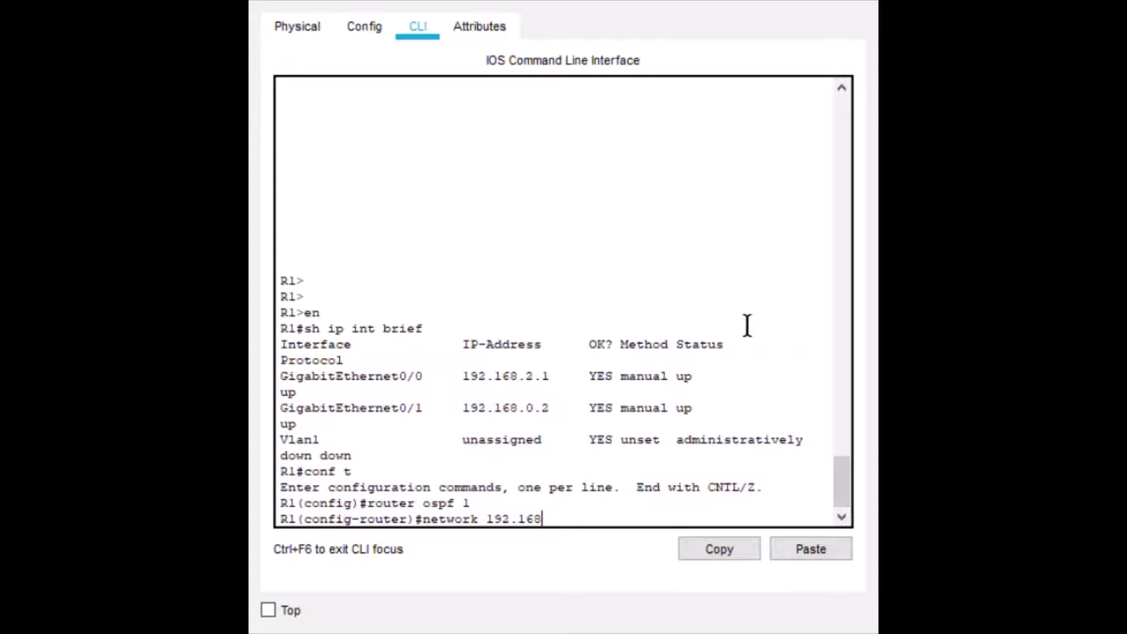
pyautogui.write('.0.0 0.0.0.255')
pyautogui.write('area 0')
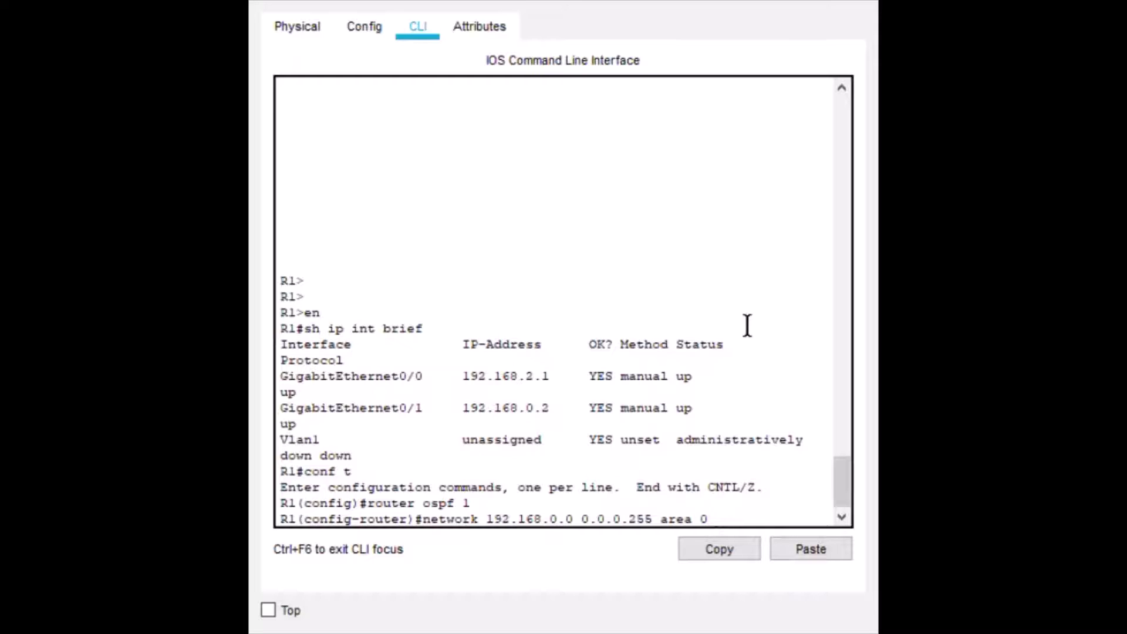
pyautogui.press('Return')
# Step: Reuse the previous network command to advertise 192.168.1.0 0.0.0.255 in area 0 on R1
pyautogui.press('Up')
pyautogui.press('Left')
pyautogui.press('Left')
pyautogui.press('Left')
pyautogui.press('Left')
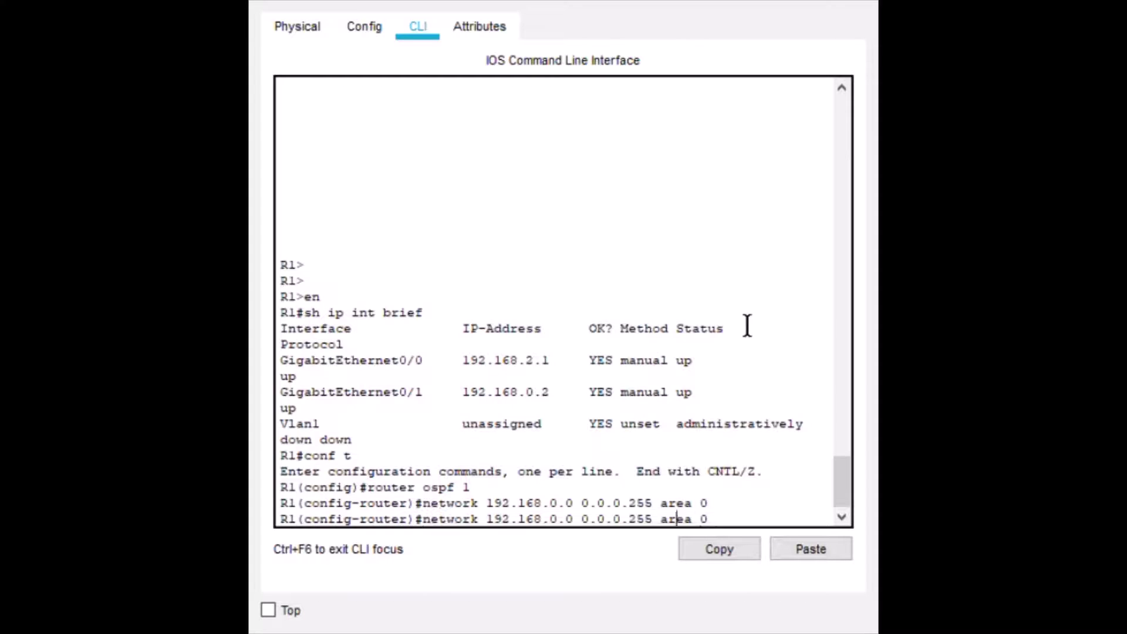
pyautogui.press('Left')
pyautogui.press('Left')
pyautogui.press('Left')
pyautogui.press('Left')
pyautogui.press('Left')
pyautogui.press('Left')
pyautogui.press('Left')
pyautogui.press('Left')
pyautogui.press('Left')
pyautogui.press('Left')
pyautogui.press('Left')
pyautogui.press('Left')
pyautogui.press('Left')
pyautogui.press('Left')
pyautogui.press('Left')
pyautogui.press('BackSpace')
pyautogui.write('1')
pyautogui.press('Return')
# Step: Reuse the previous network command to advertise 192.168.2.0 0.0.0.255 in area 0 on R1
pyautogui.press('Up')
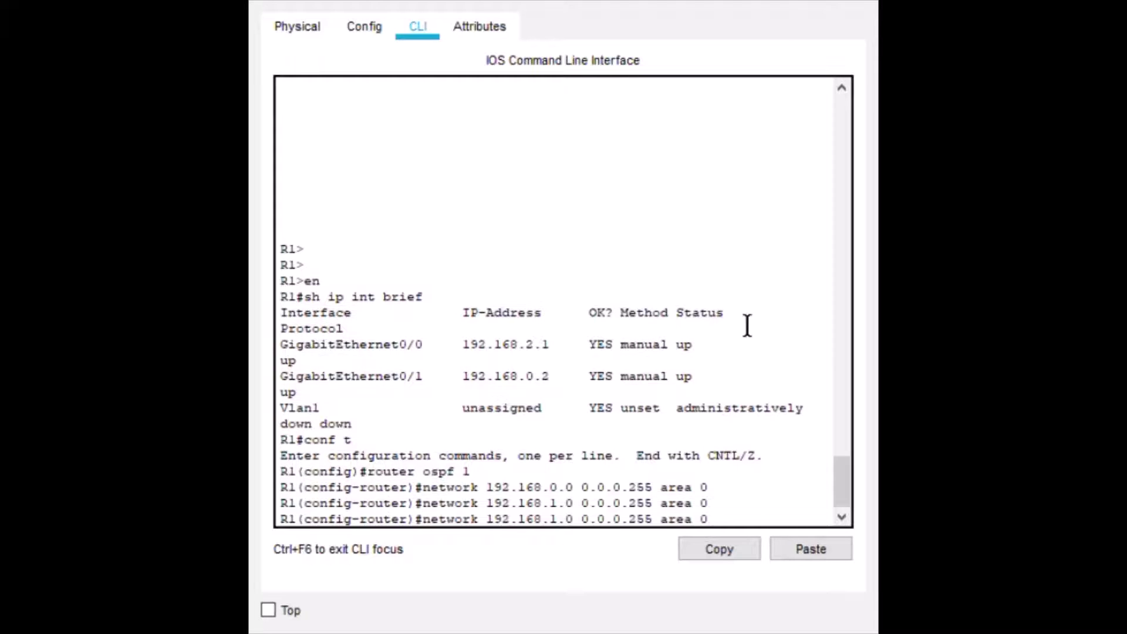
pyautogui.press('Left')
pyautogui.press('Left')
pyautogui.press('Left')
pyautogui.press('Left')
pyautogui.press('Left')
pyautogui.press('Left')
pyautogui.press('Left')
pyautogui.press('Left')
pyautogui.press('Left')
pyautogui.press('Left')
pyautogui.press('Left')
pyautogui.press('Left')
pyautogui.press('Left')
pyautogui.press('Left')
pyautogui.press('Left')
pyautogui.press('Left')
pyautogui.press('Left')
pyautogui.press('Left')
pyautogui.press('Left')
pyautogui.press('BackSpace')
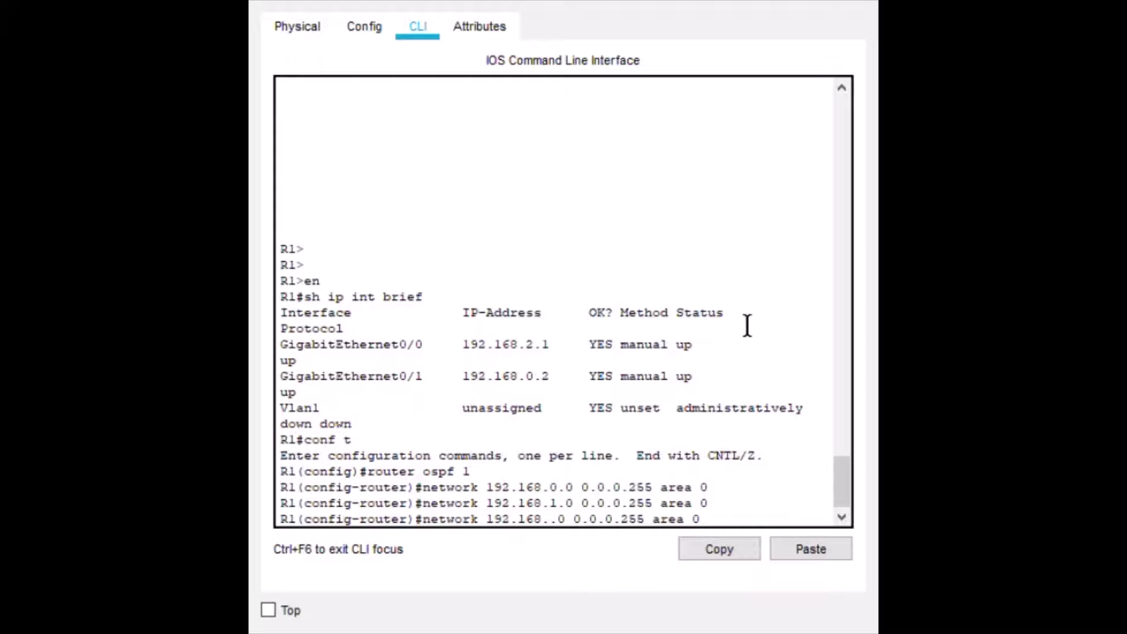
pyautogui.write('2')
pyautogui.press('Return')
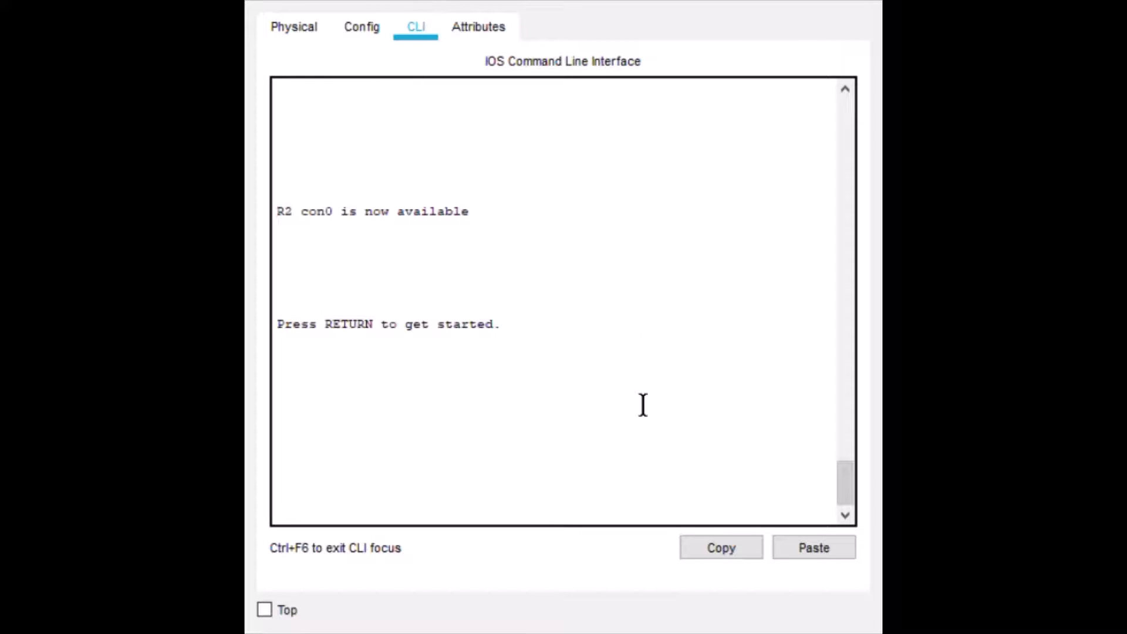
# Step: On router R2, enter privileged mode and global configuration mode
pyautogui.press('Return')
pyautogui.press('Return')
pyautogui.write('en')
pyautogui.press('Return')
pyautogui.write('conf t')
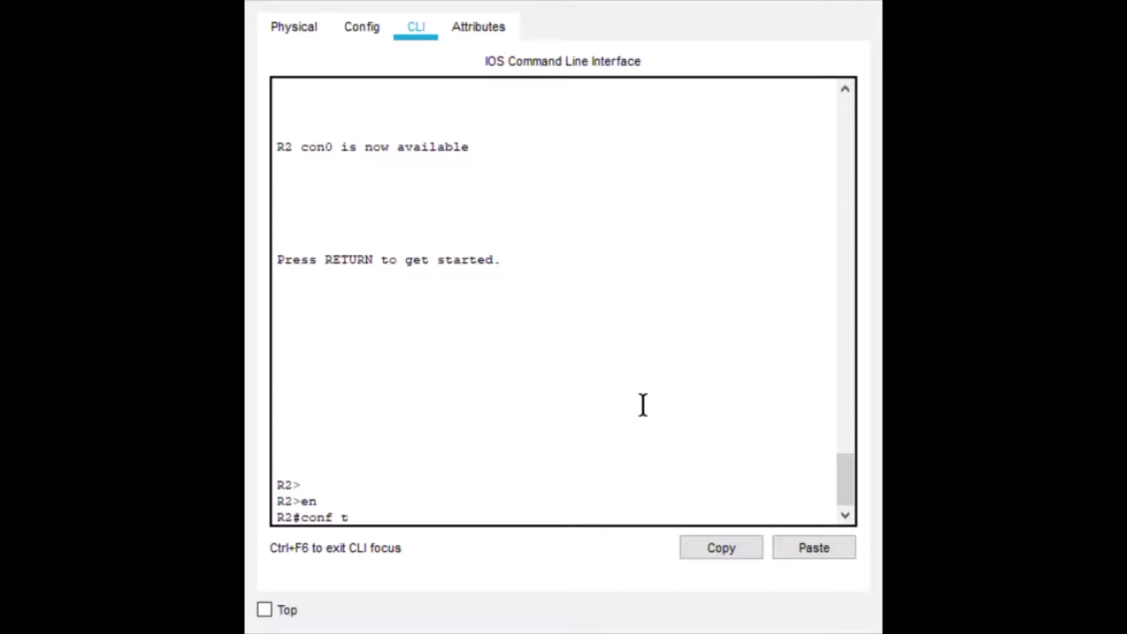
pyautogui.press('Return')
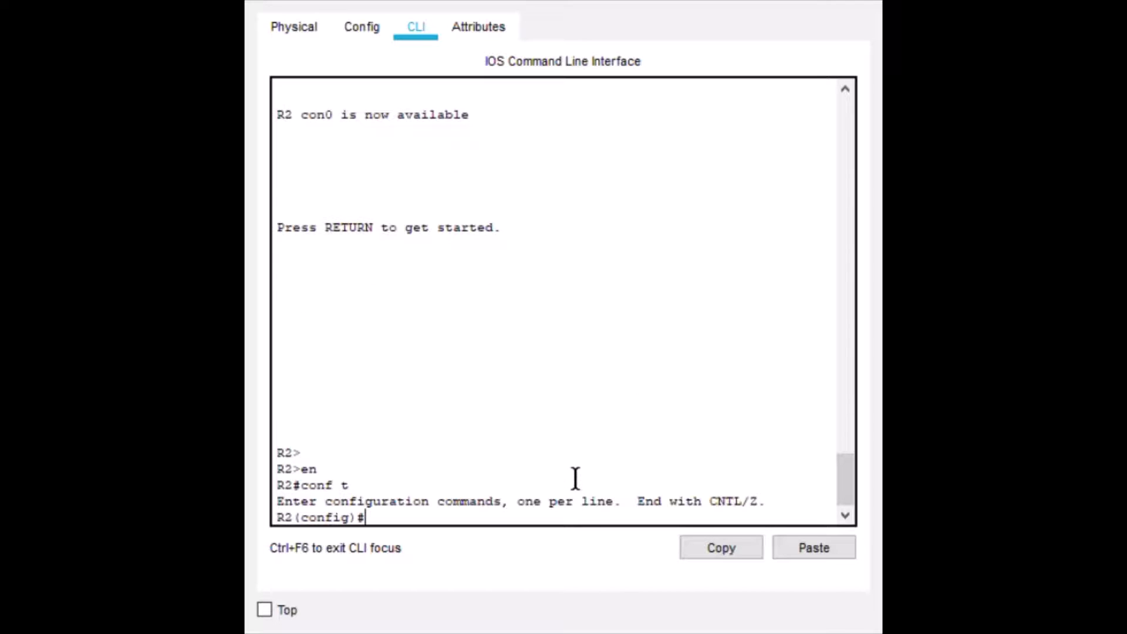
# Step: Configure OSPF process 1 on R2 with networks 192.168.0.0, 192.168.1.0 and 192.168.2.0, wildcard 0.0.0.255, area 0
pyautogui.write('router ospf 1 network 192.168.0.0 0.0.0.255 area 0 network 192.168.1.0 0.0.0.255 area 0 network 192.168.2.0 0.0.0.255 area 0')
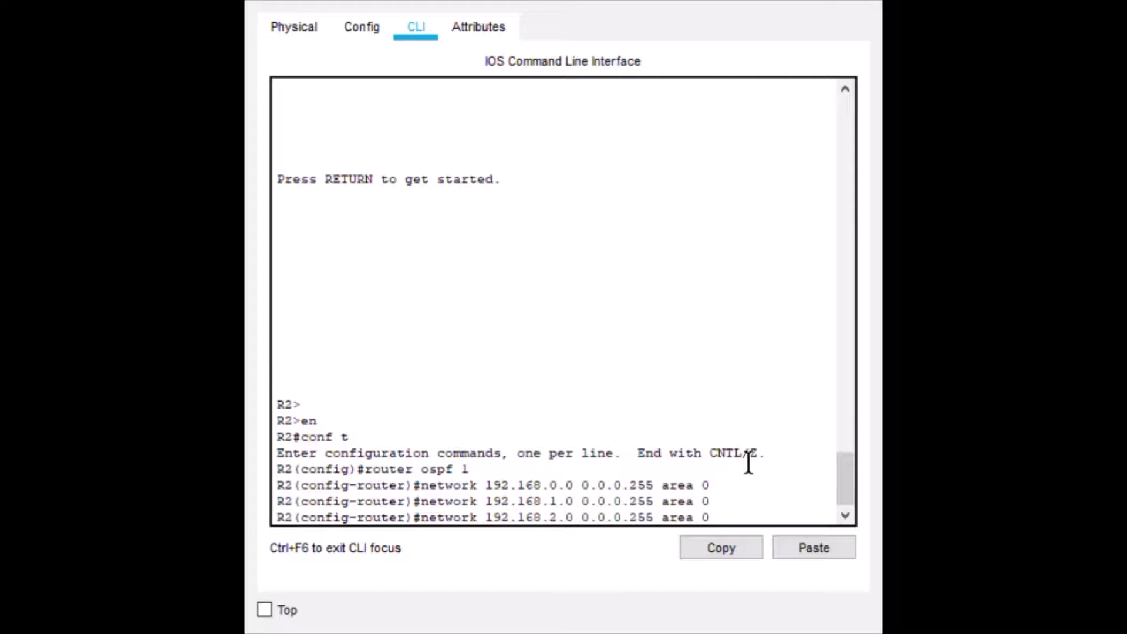
pyautogui.press('Return')
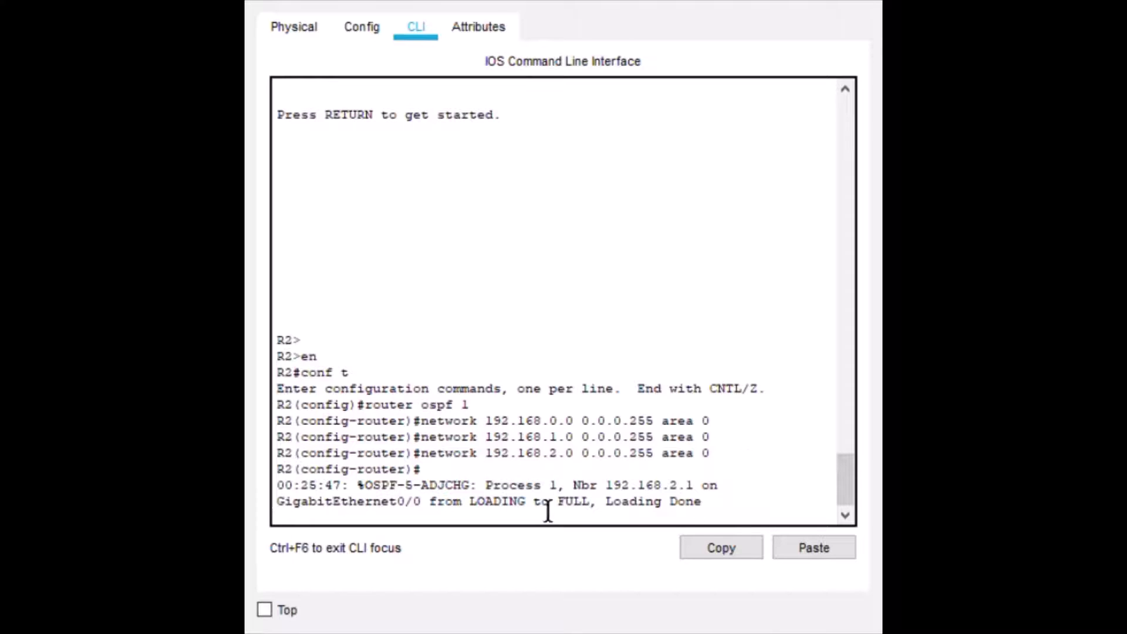
pyautogui.press('Return')
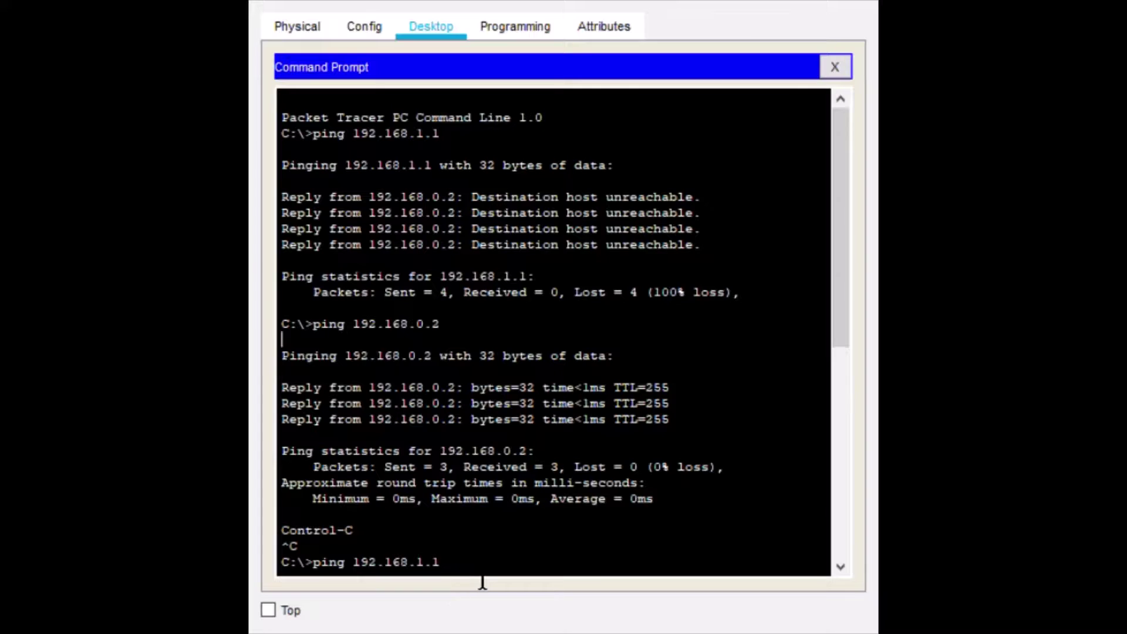
# Step: Ping 192.168.1.1 twice from the PC's command prompt to test connectivity across the routers
pyautogui.press('Return')
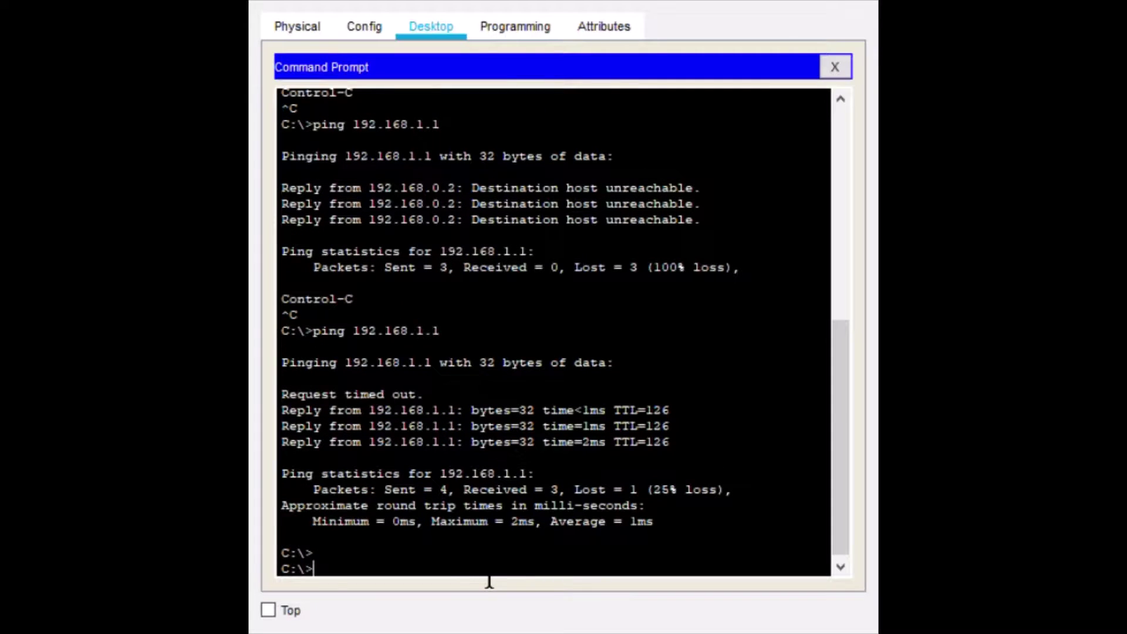
pyautogui.press('Up')
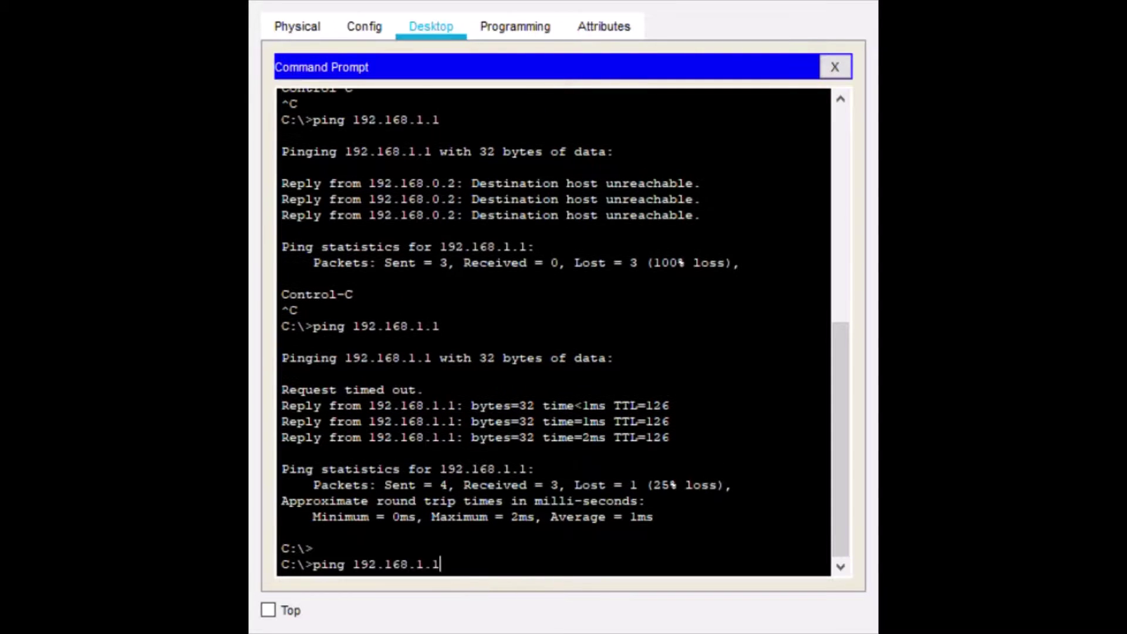
pyautogui.press('Return')
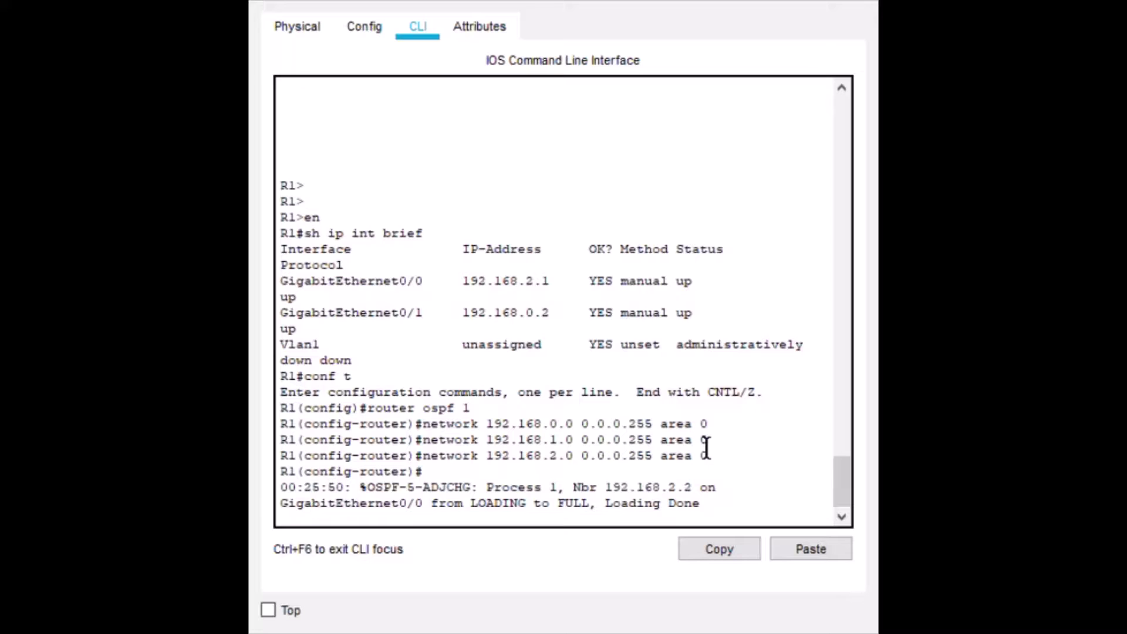
# Step: Remove OSPF process 1 and its networks 192.168.0.0, 192.168.1.0 and 192.168.2.0 from R1 with no commands
pyautogui.press('Return')
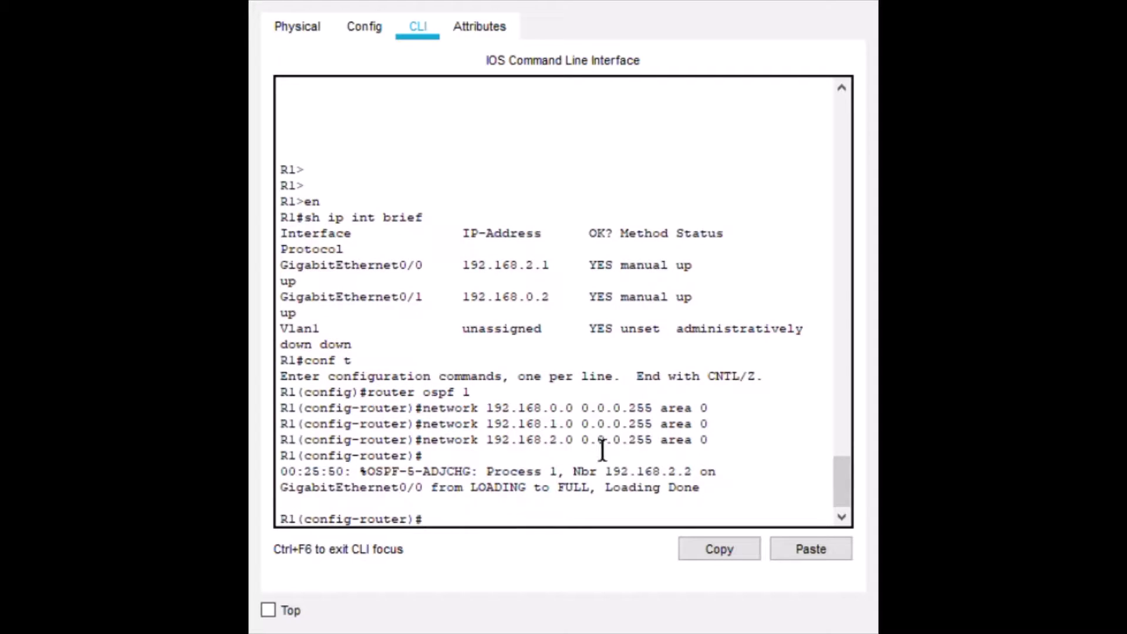
pyautogui.write('no router ospf 1 no network 192.168.0.0 0.0.0.255 area 0 no network 192.168.1.0 0.0.0.255 area 0 no network 192.168.2.0 0.0.0.255 area 0')
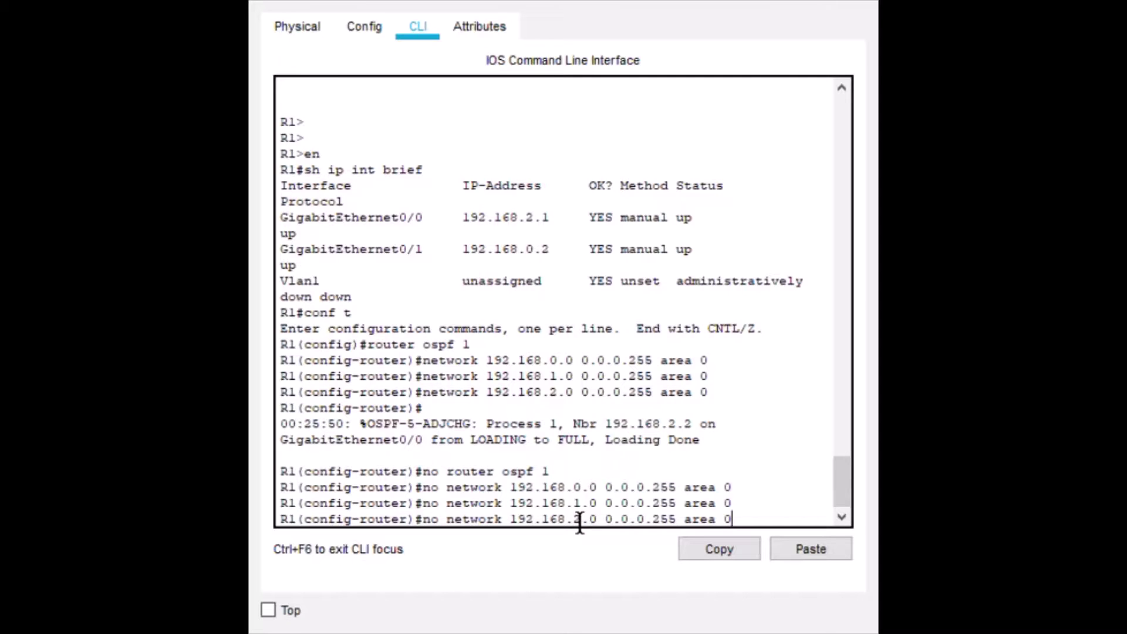
pyautogui.press('Return')
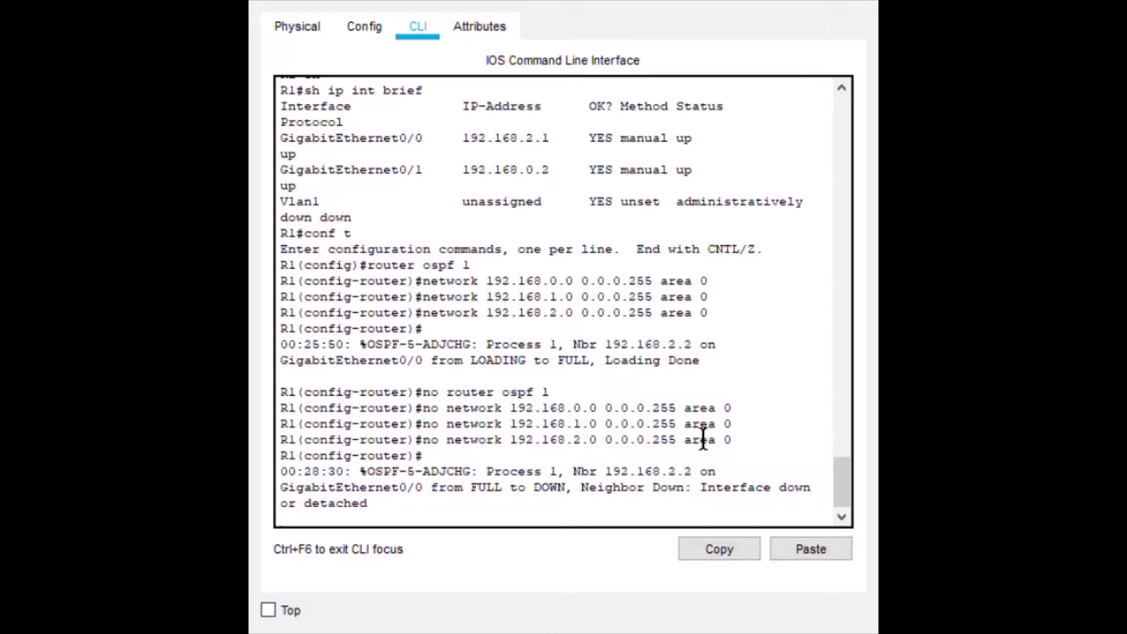
pyautogui.press('Return')
pyautogui.press('Return')
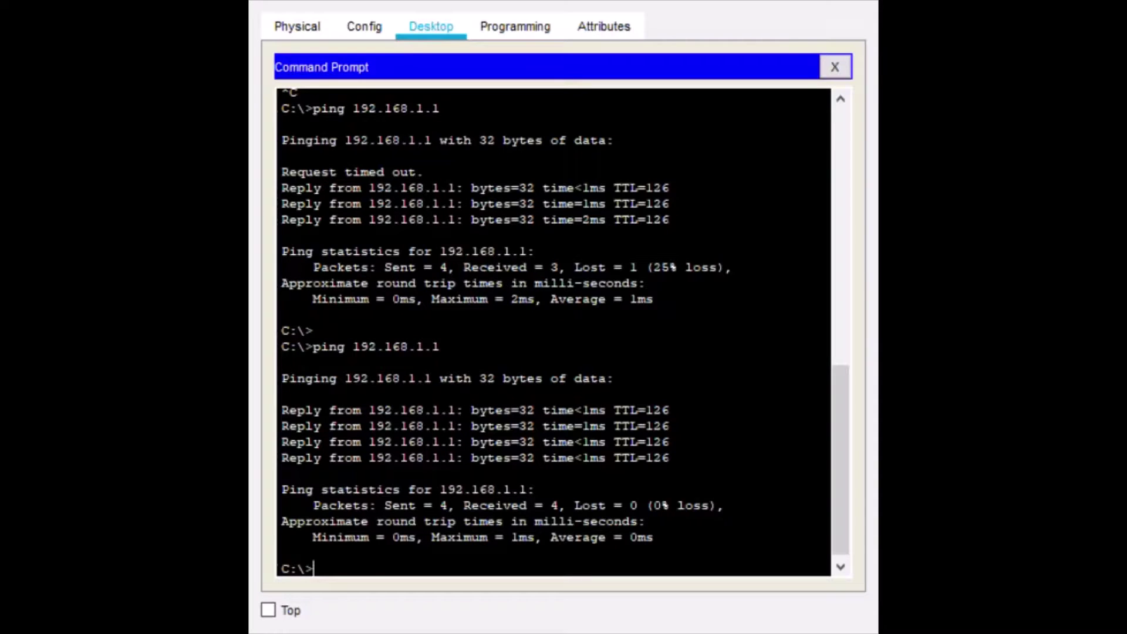
# Step: Repeat the ping to 192.168.1.1 from the PC to test connectivity without OSPF on R1
pyautogui.press('Up')
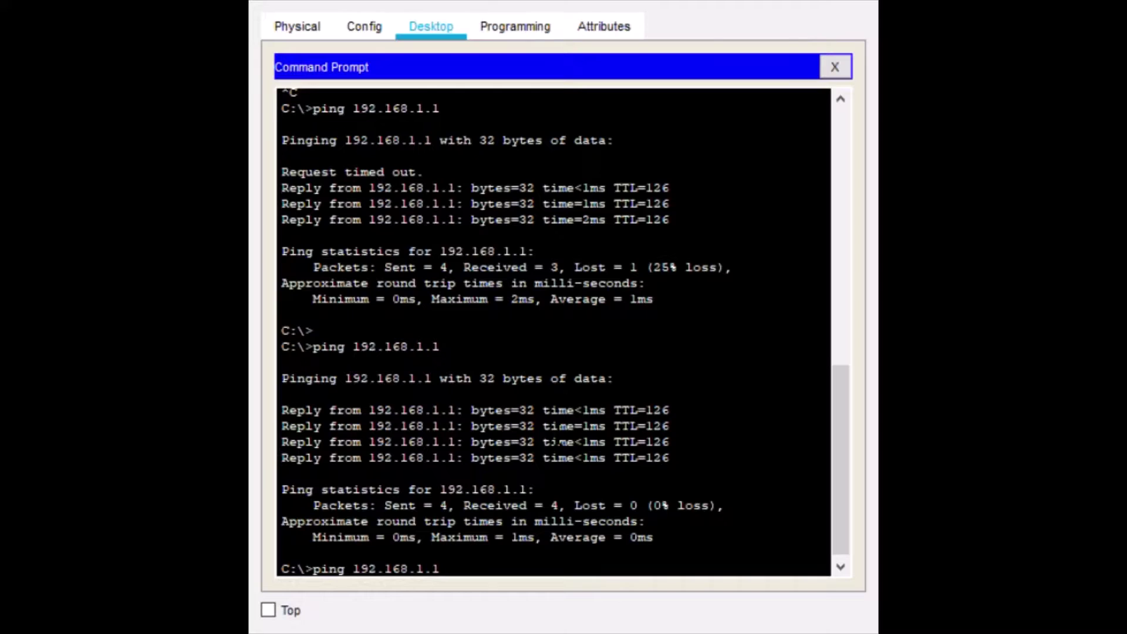
pyautogui.press('Return')
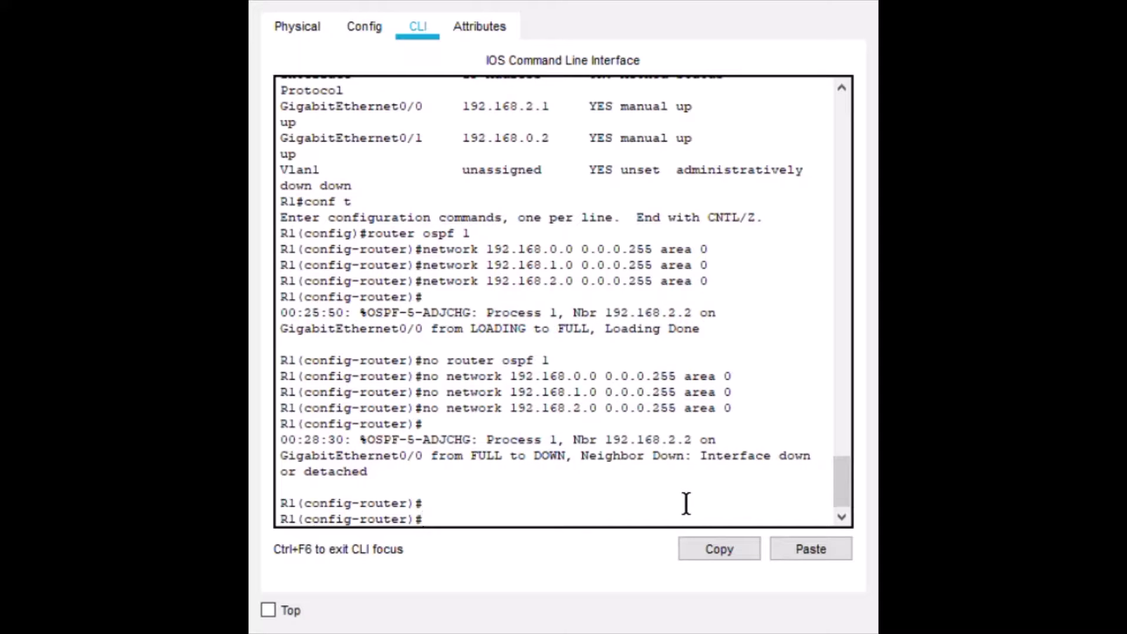
# Step: Reissue the removal commands for OSPF process 1 and its three area 0 networks on R1
pyautogui.write('no router ospf 1 no network 192.168.0.0 0.0.0.255 area 0 no network 192.168.1.0 0.0.0.255 area 0 no network 192.168.2.0 0.0.0.255 area 0')
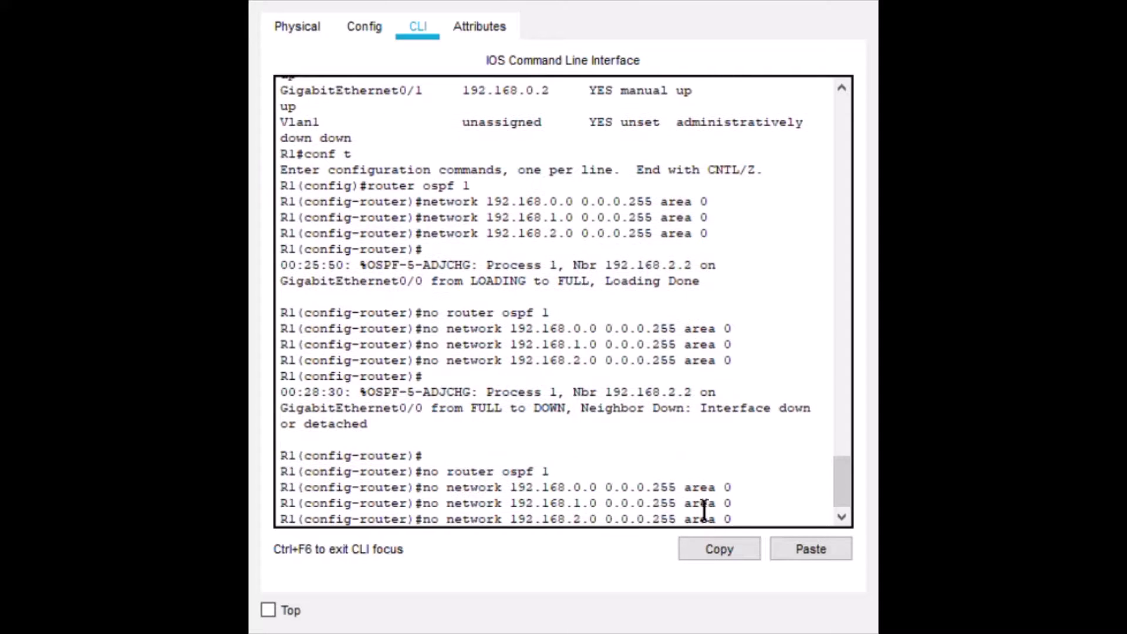
pyautogui.press('Return')
# Step: Start OSPF process 1 on R1 again and advertise network 192.168.0.0 0.0.0.255 in area 0
pyautogui.write('router ospf 1')
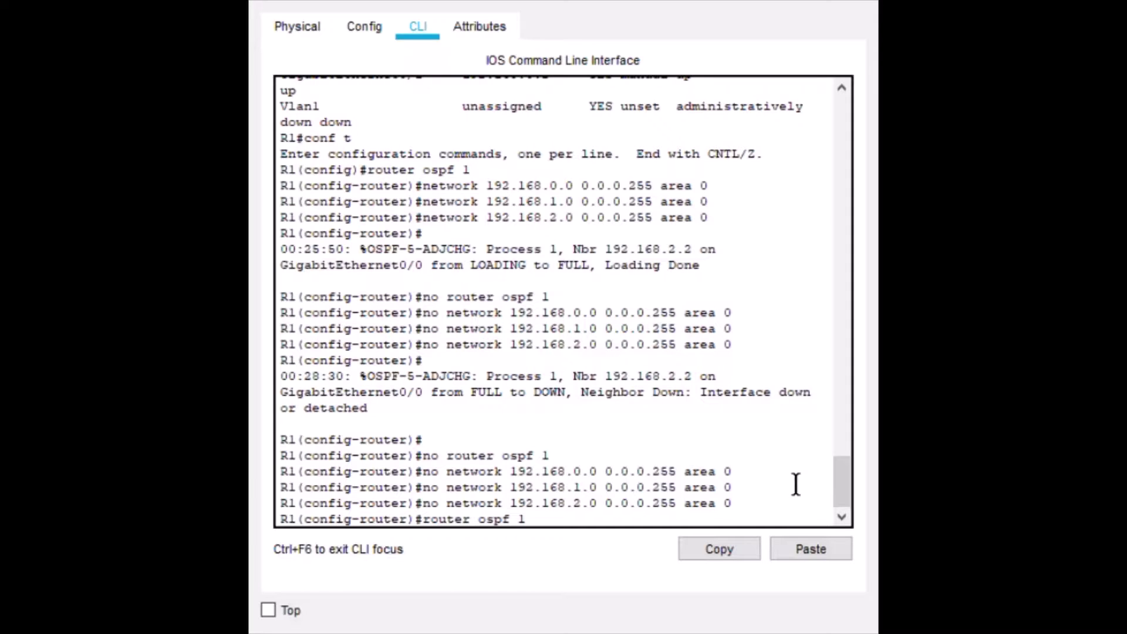
pyautogui.press('Return')
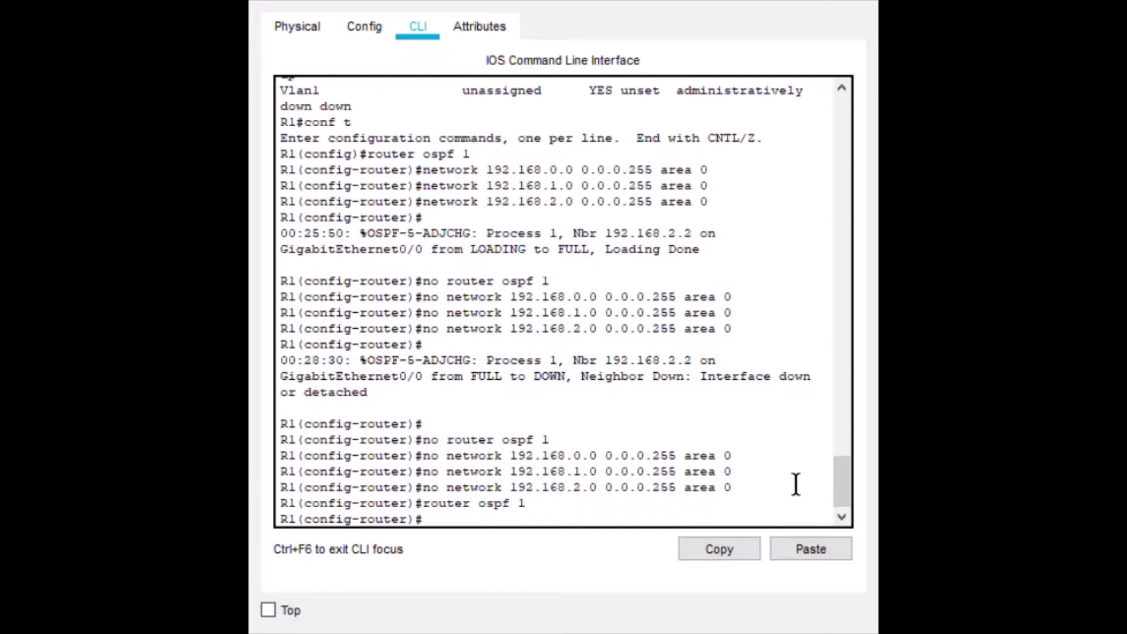
pyautogui.write('network 192.168.0')
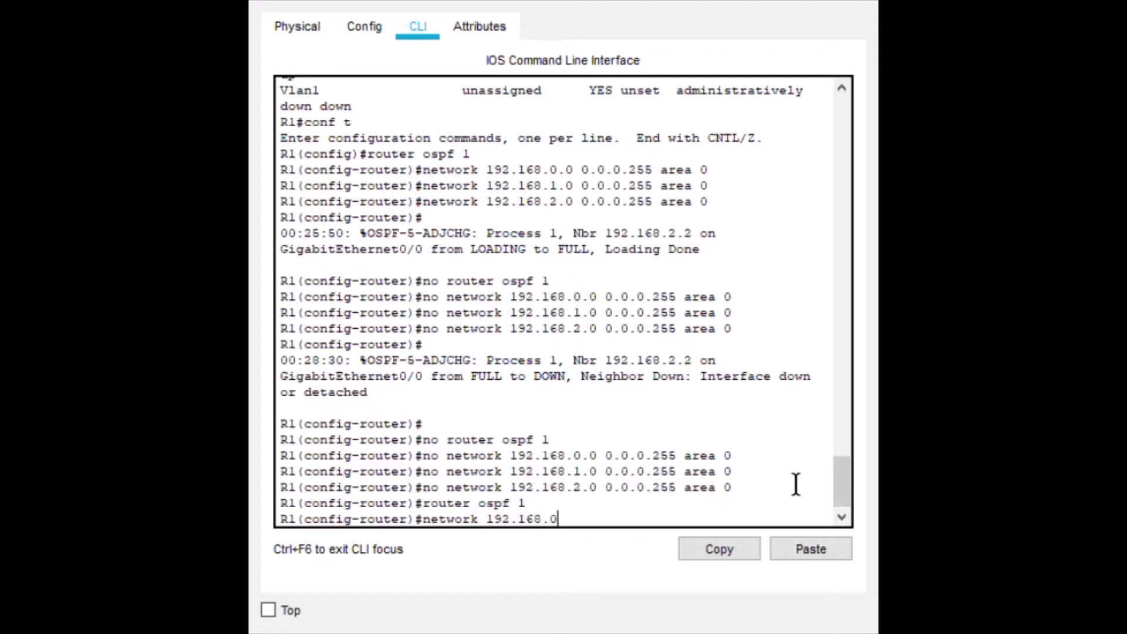
pyautogui.write('.0 0.0.0.255 area 0')
pyautogui.press('Return')
# Step: Add network 192.168.1.0 0.0.0.255 in area 0 to R1's OSPF process by editing the recalled command
pyautogui.press('Up')
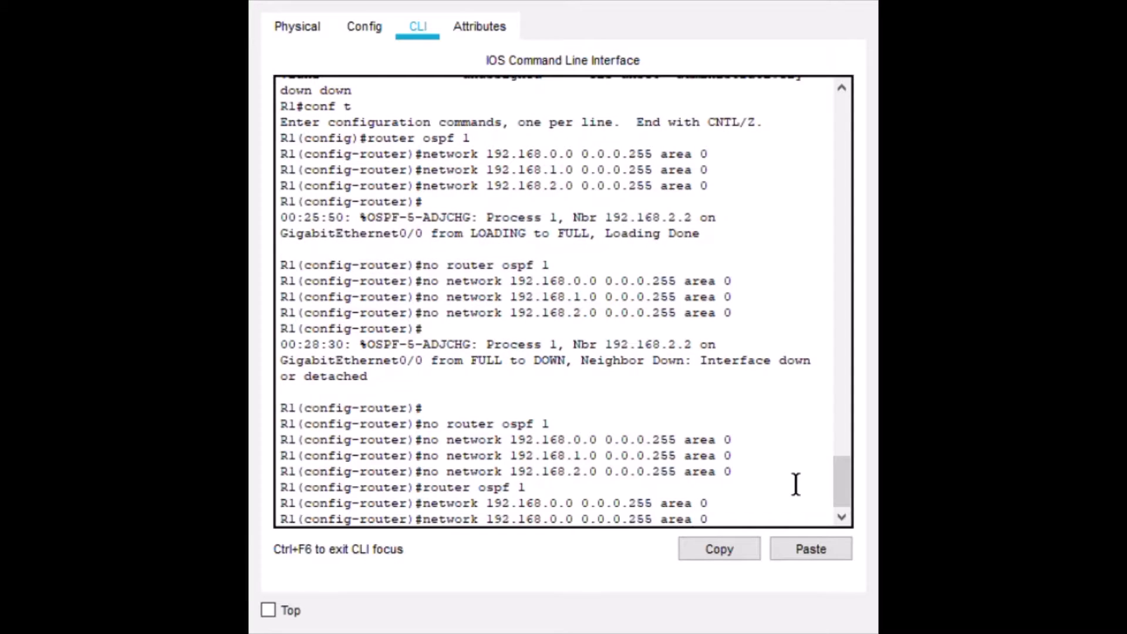
pyautogui.press('Left')
pyautogui.press('Left')
pyautogui.press('Left')
pyautogui.press('Left')
pyautogui.press('Left')
pyautogui.press('Left')
pyautogui.press('Left')
pyautogui.press('Left')
pyautogui.press('Left')
pyautogui.press('Left')
pyautogui.press('Left')
pyautogui.press('Left')
pyautogui.press('Up')
pyautogui.press('Down')
pyautogui.press('Left')
pyautogui.press('Left')
pyautogui.press('Left')
pyautogui.press('Left')
pyautogui.press('Left')
pyautogui.press('Left')
pyautogui.press('Left')
pyautogui.press('Left')
pyautogui.press('Left')
pyautogui.press('Left')
pyautogui.press('Left')
pyautogui.press('Left')
pyautogui.press('BackSpace')
pyautogui.write('1')
pyautogui.press('Return')
# Step: Add network 192.168.2.0 0.0.0.255 in area 0 to R1's OSPF process by editing the recalled command
pyautogui.press('Up')
pyautogui.press('Left')
pyautogui.press('Left')
pyautogui.press('Left')
pyautogui.press('Left')
pyautogui.press('Left')
pyautogui.press('Left')
pyautogui.press('Left')
pyautogui.press('Left')
pyautogui.press('Left')
pyautogui.press('Left')
pyautogui.press('Left')
pyautogui.press('Left')
pyautogui.press('Left')
pyautogui.press('Left')
pyautogui.press('Left')
pyautogui.press('Left')
pyautogui.press('Left')
pyautogui.press('Left')
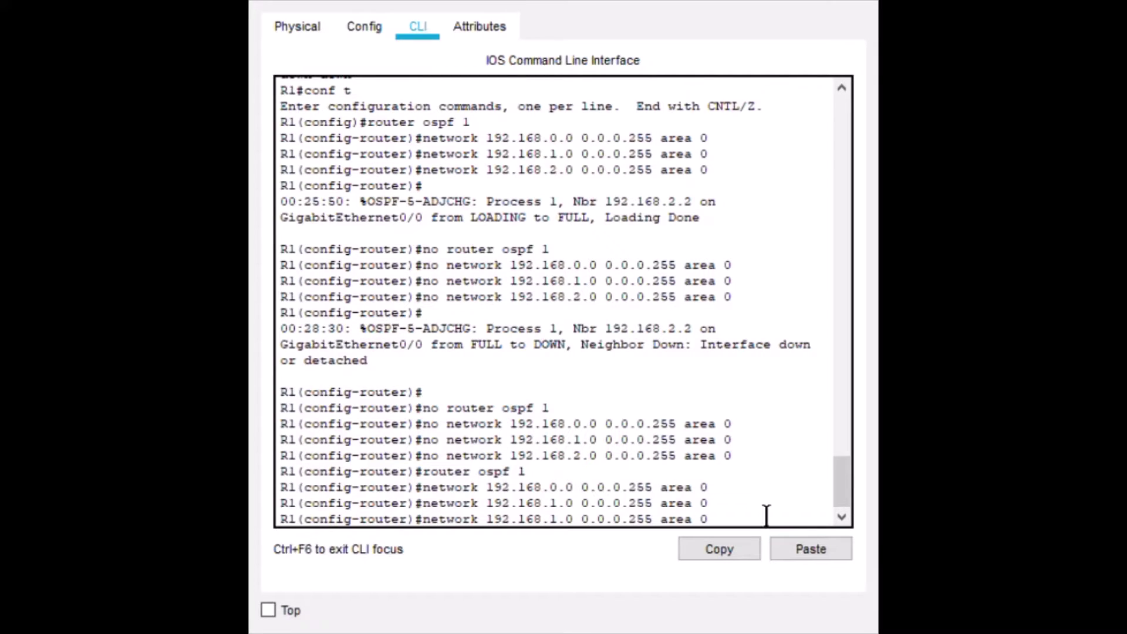
pyautogui.press('BackSpace')
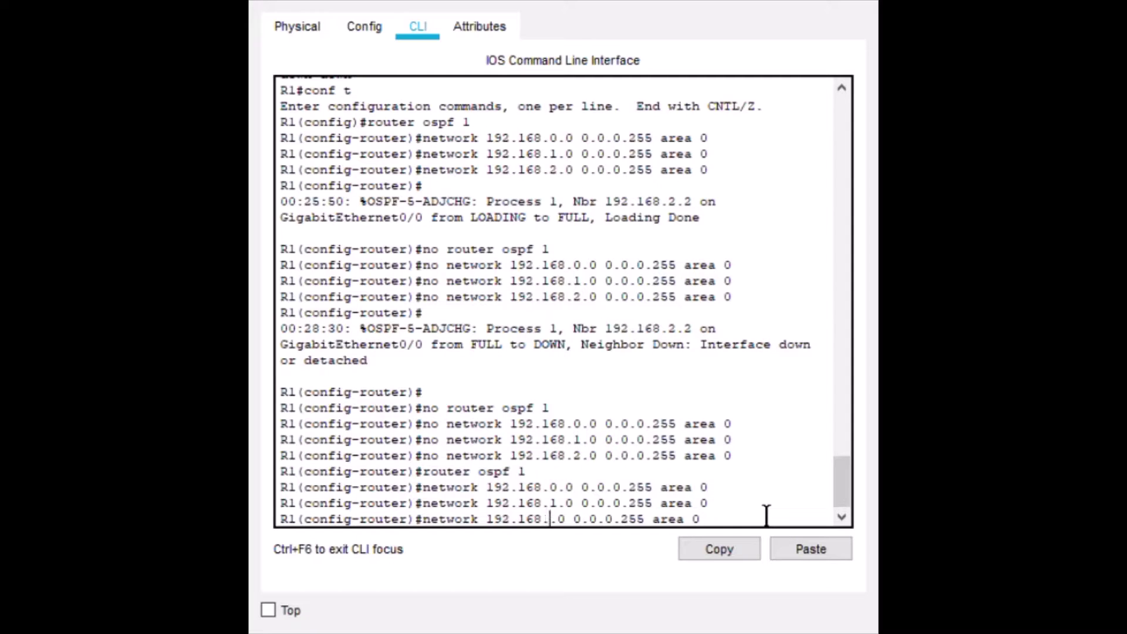
pyautogui.write('2')
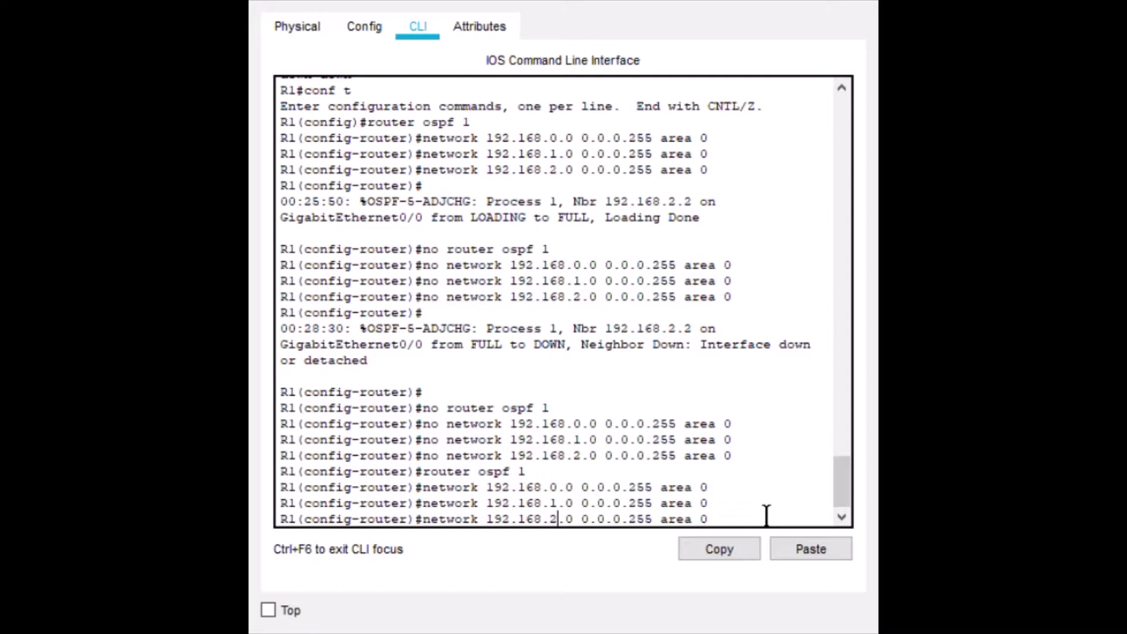
pyautogui.press('Return')
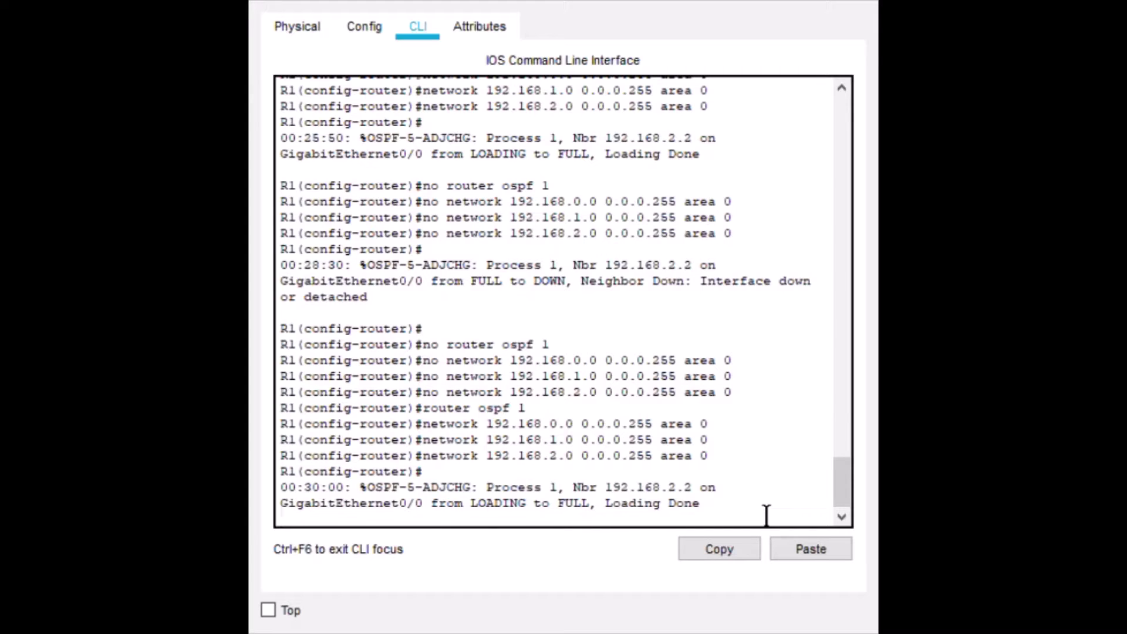
# Step: Leave OSPF router configuration and global configuration on R1 to return to privileged EXEC mode
pyautogui.press('Return')
pyautogui.write('do')
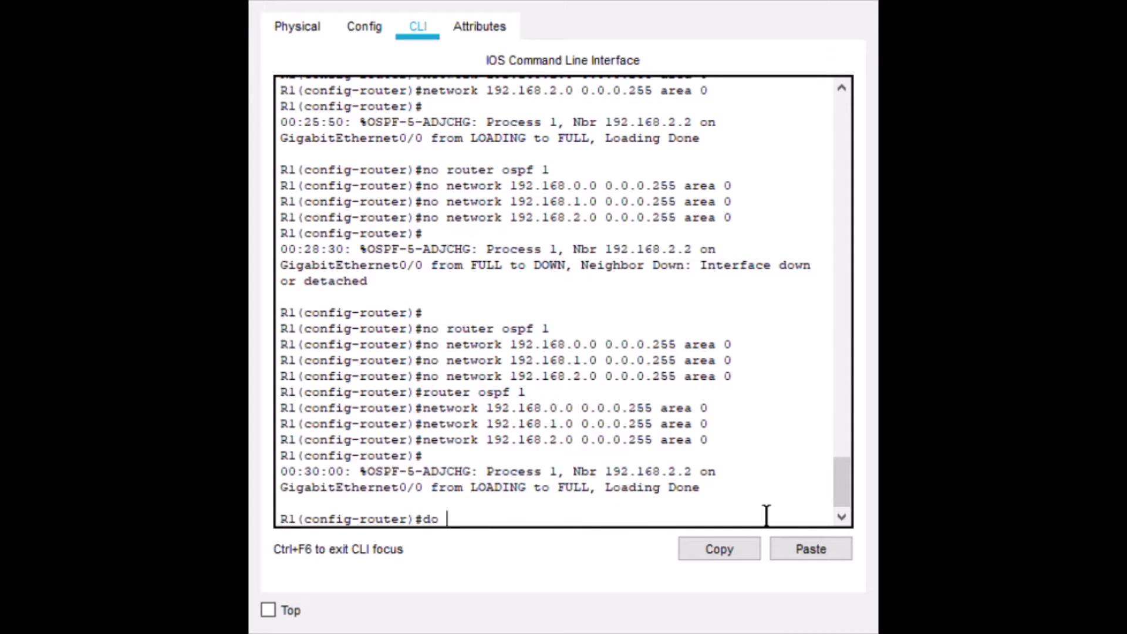
pyautogui.press('BackSpace')
pyautogui.press('BackSpace')
pyautogui.press('BackSpace')
pyautogui.write('exit')
pyautogui.press('Return')
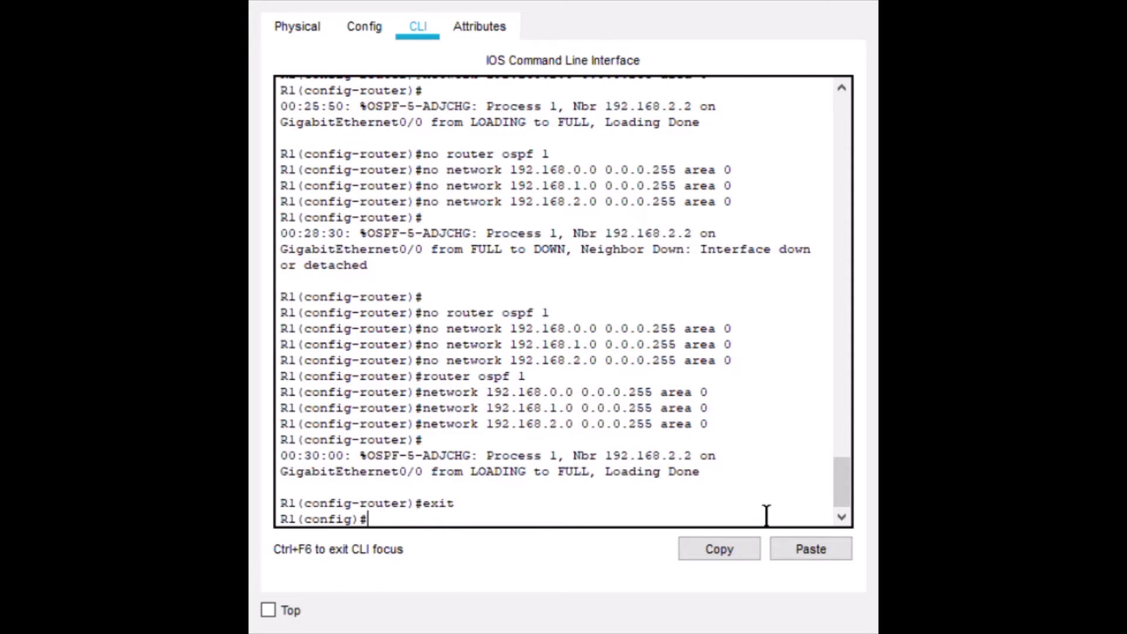
pyautogui.write('exit')
pyautogui.press('Return')
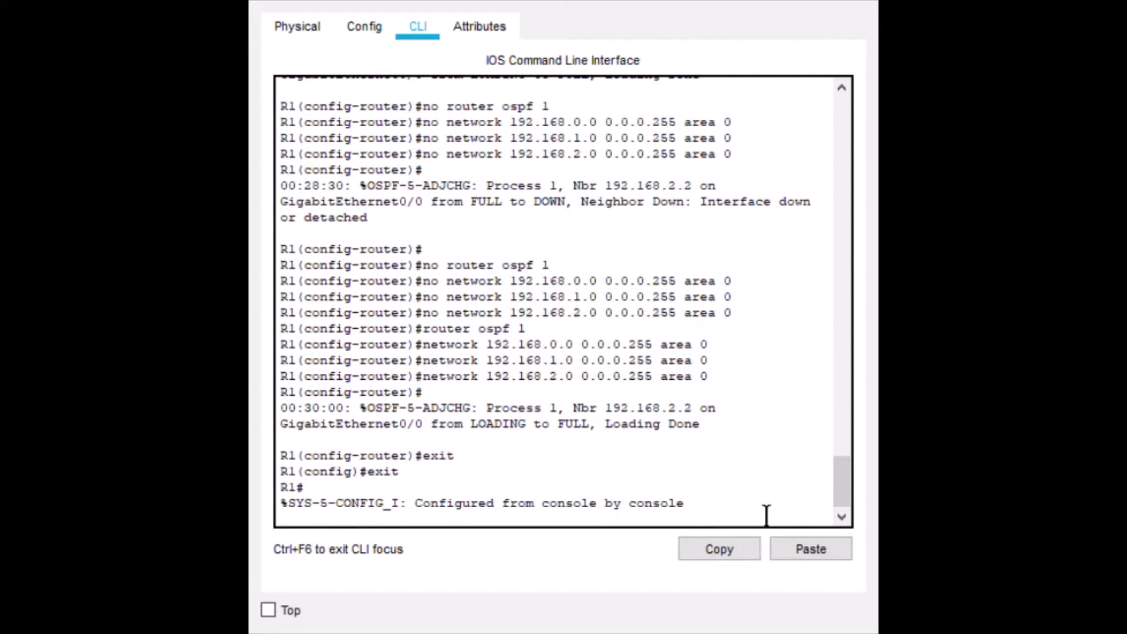
# Step: Try to display a brief OSPF summary on R1 with the command show ip ospf brief
pyautogui.write('sh')
pyautogui.write('o')
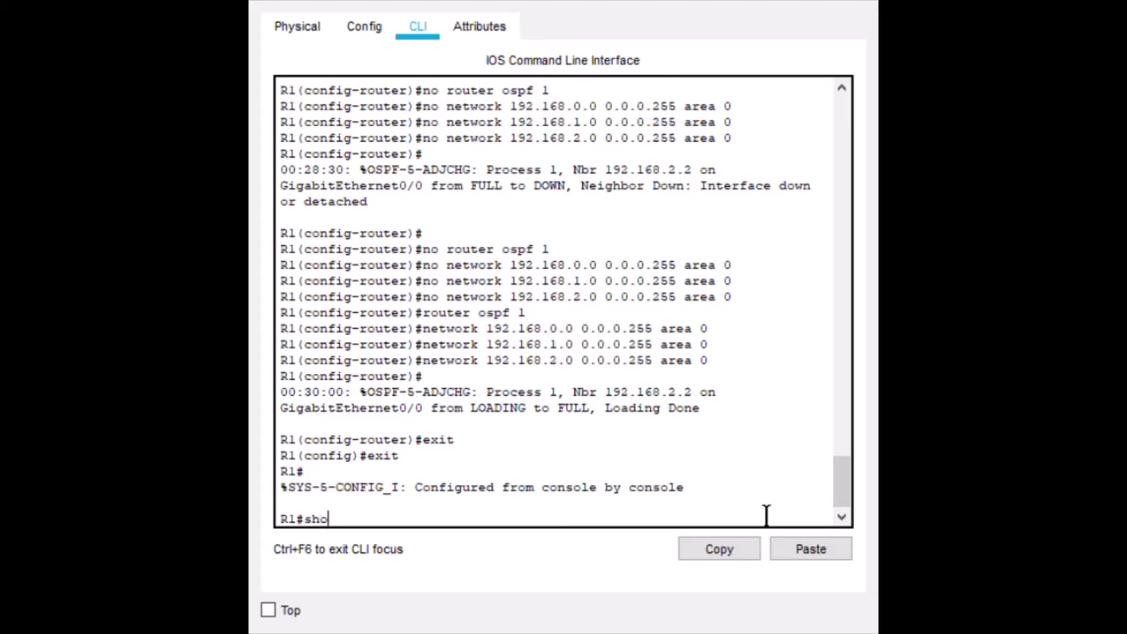
pyautogui.write('w ip ospf brief')
pyautogui.press('Return')
# Step: List R1's OSPF neighbors by changing the recalled command to show ip ospf neighbor
pyautogui.press('Up')
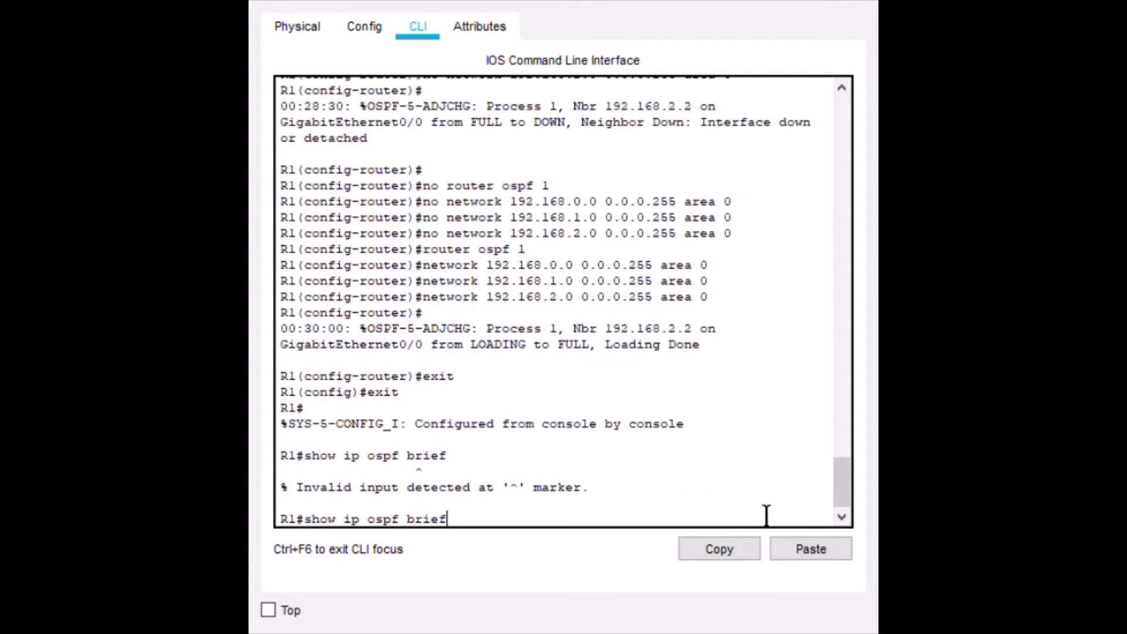
pyautogui.press('BackSpace')
pyautogui.press('BackSpace')
pyautogui.press('BackSpace')
pyautogui.press('BackSpace')
pyautogui.press('BackSpace')
pyautogui.write('neighbor')
pyautogui.press('Return')
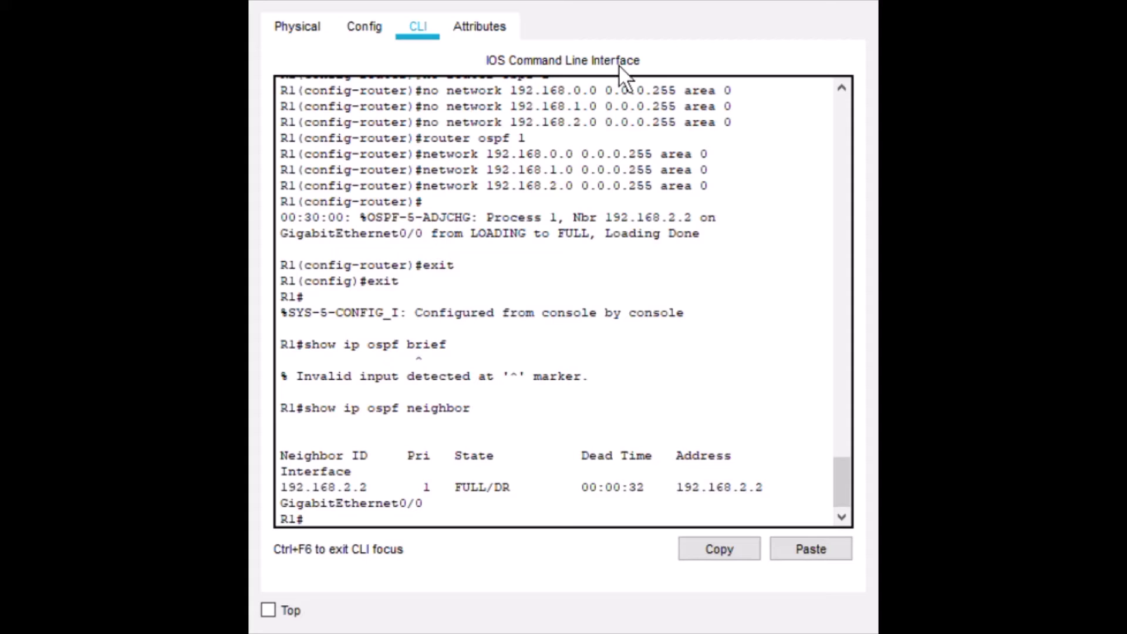
# Step: Display R1's full OSPF process details by shortening the recalled command to show ip ospf, and page through to the end
pyautogui.click(498, 313)
pyautogui.press('Up')
pyautogui.press('BackSpace')
pyautogui.press('BackSpace')
pyautogui.press('BackSpace')
pyautogui.press('BackSpace')
pyautogui.press('BackSpace')
pyautogui.press('BackSpace')
pyautogui.press('BackSpace')
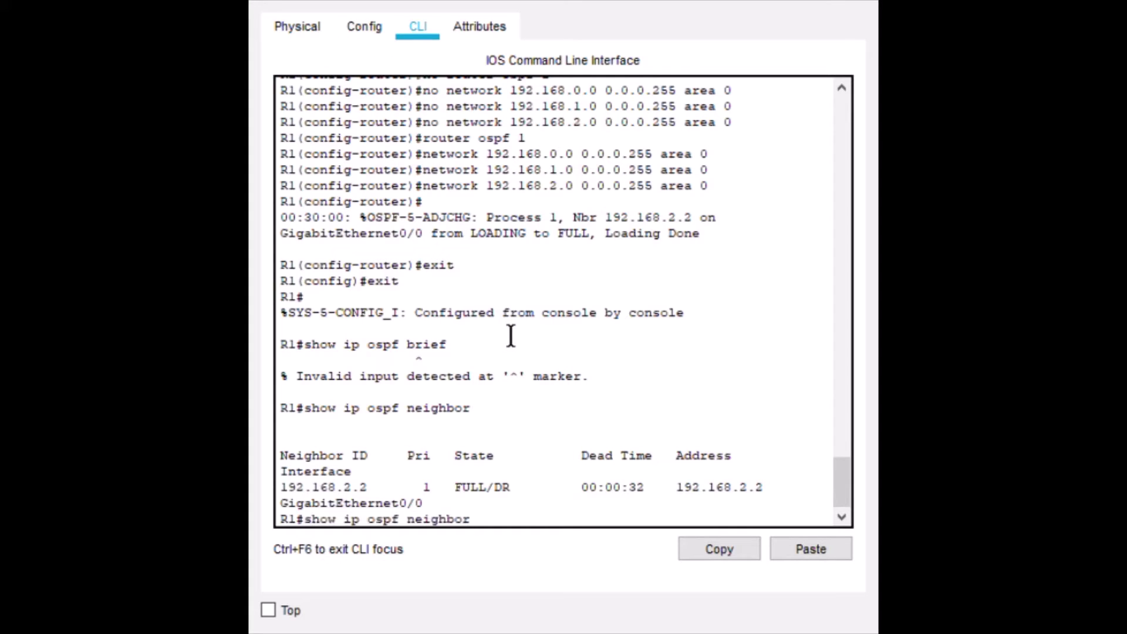
pyautogui.press('BackSpace')
pyautogui.press('Return')
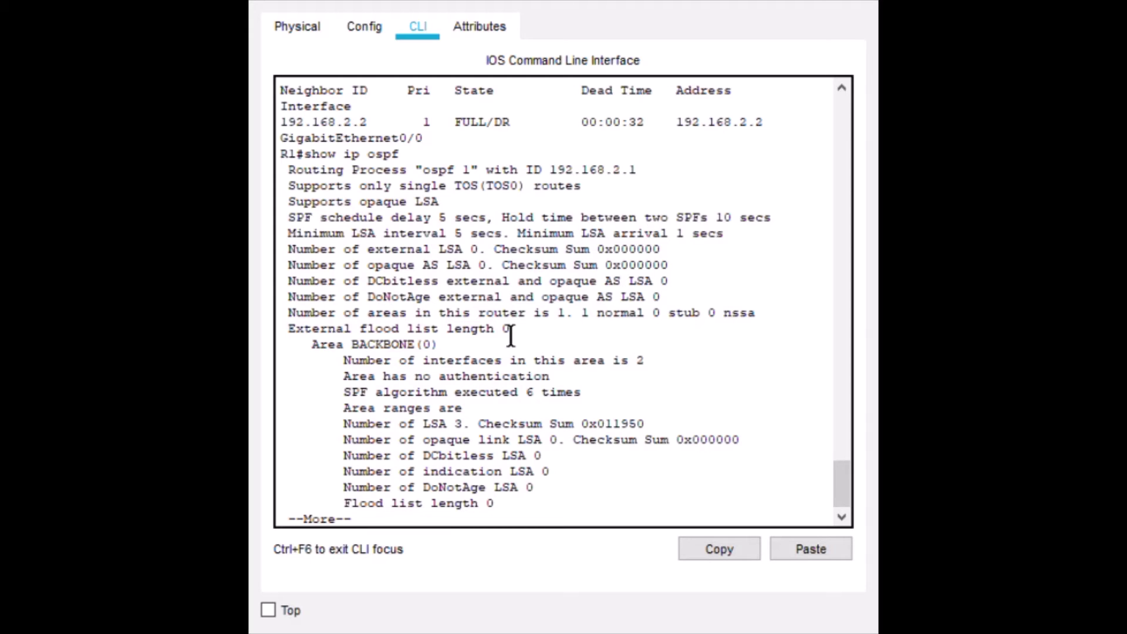
pyautogui.press('space')
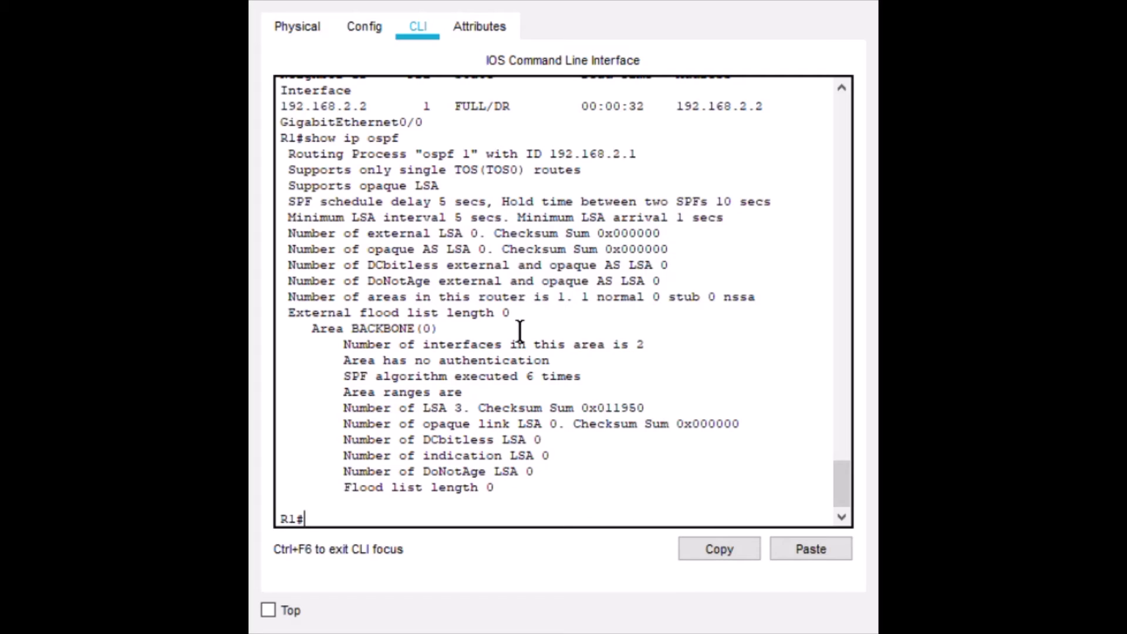
pyautogui.click(483, 19)
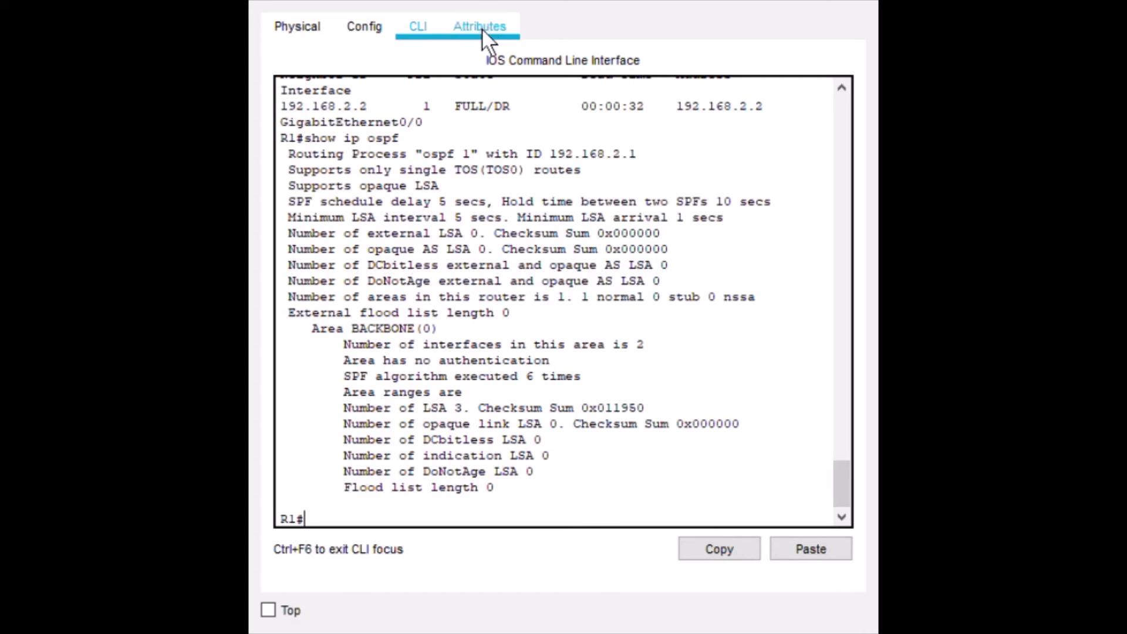